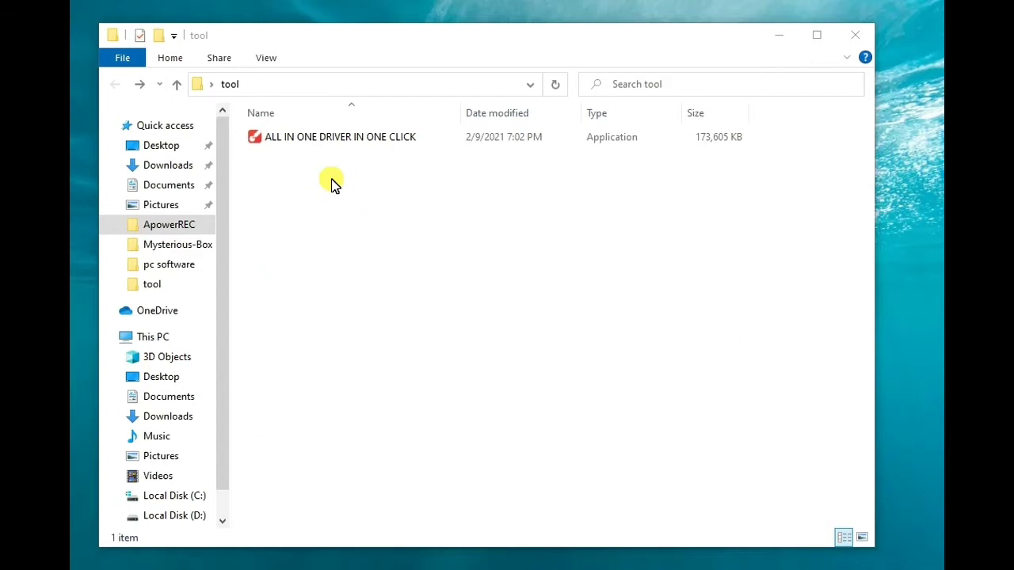
# - Launch the ALL IN ONE DRIVER IN ONE CLICK installer and accept the default install folder
pyautogui.doubleClick(300, 149)
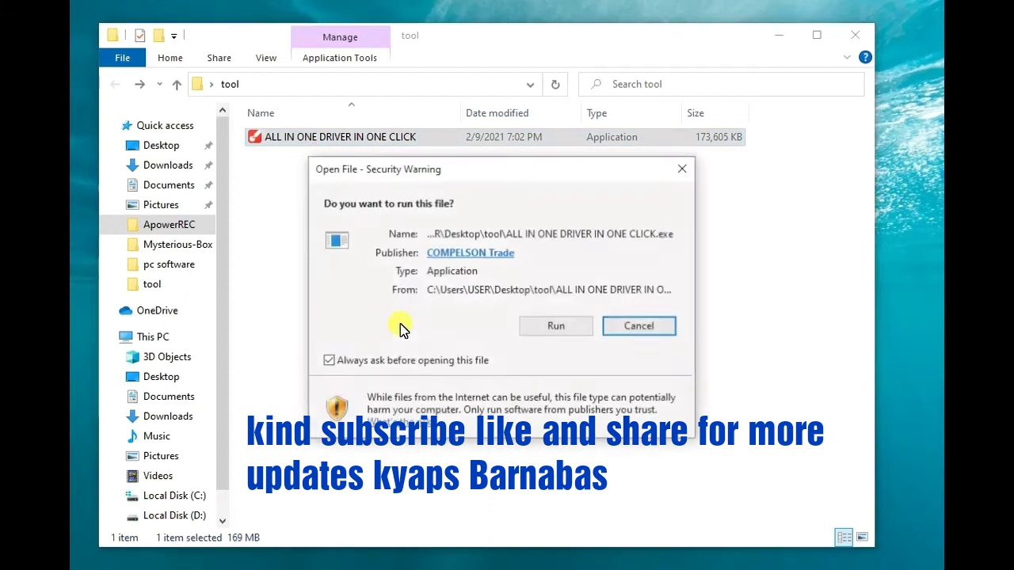
pyautogui.click(547, 325)
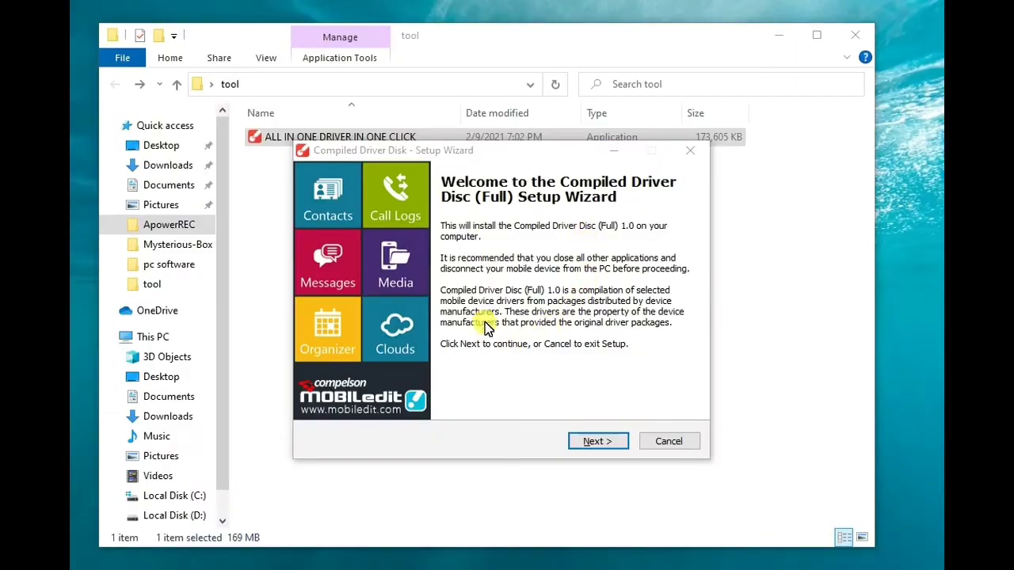
pyautogui.click(590, 443)
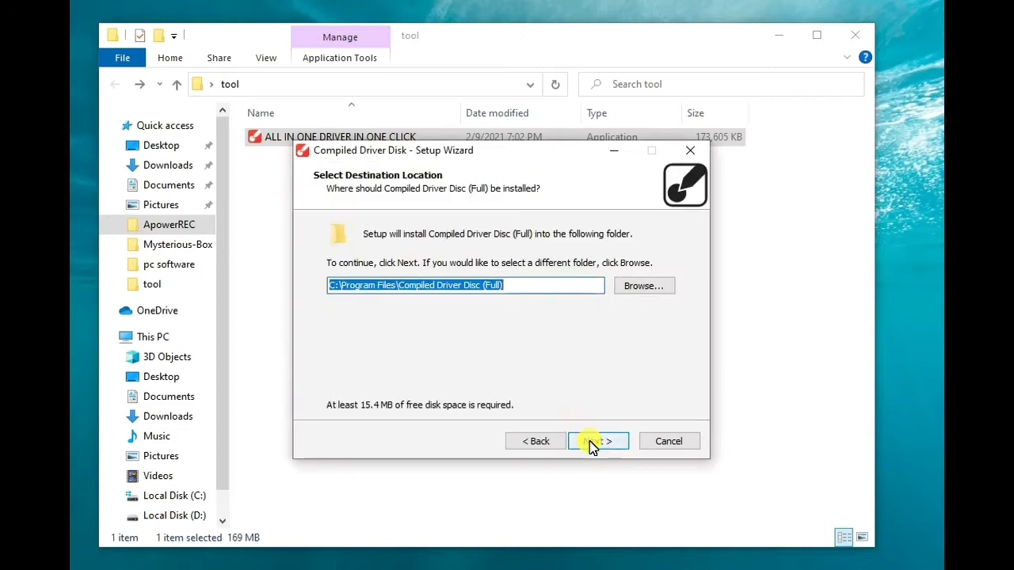
pyautogui.click(590, 443)
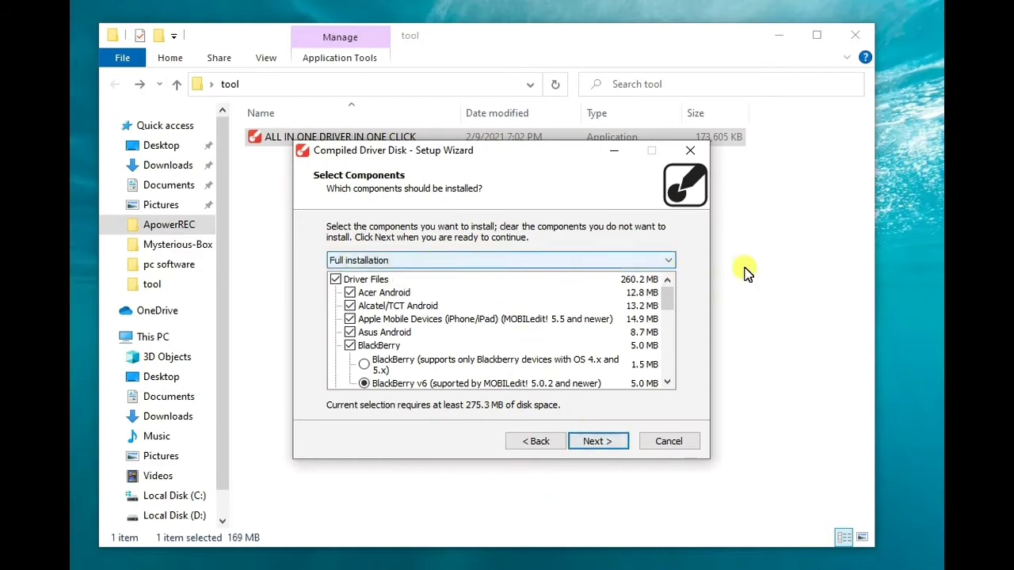
pyautogui.click(669, 261)
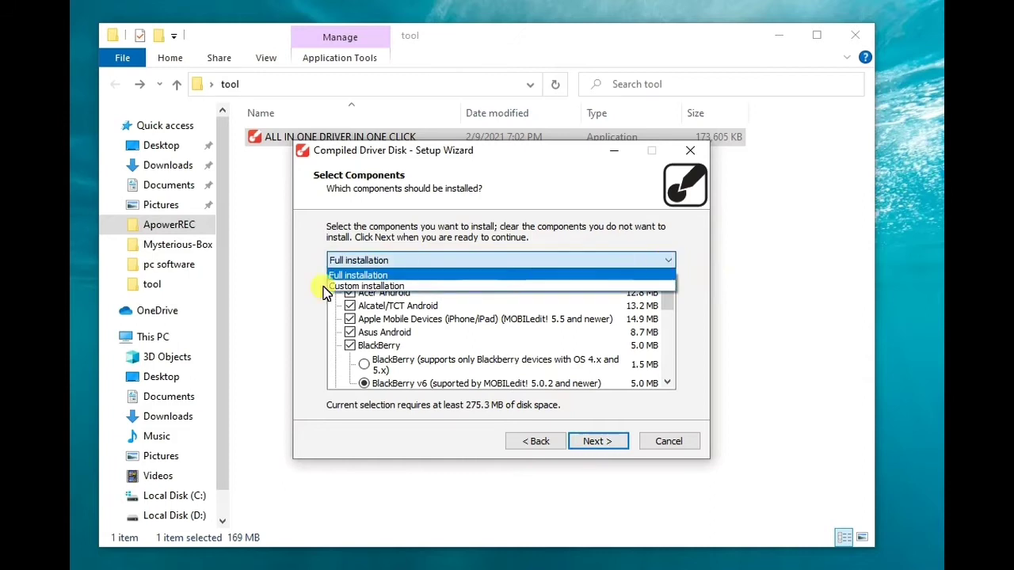
pyautogui.click(370, 275)
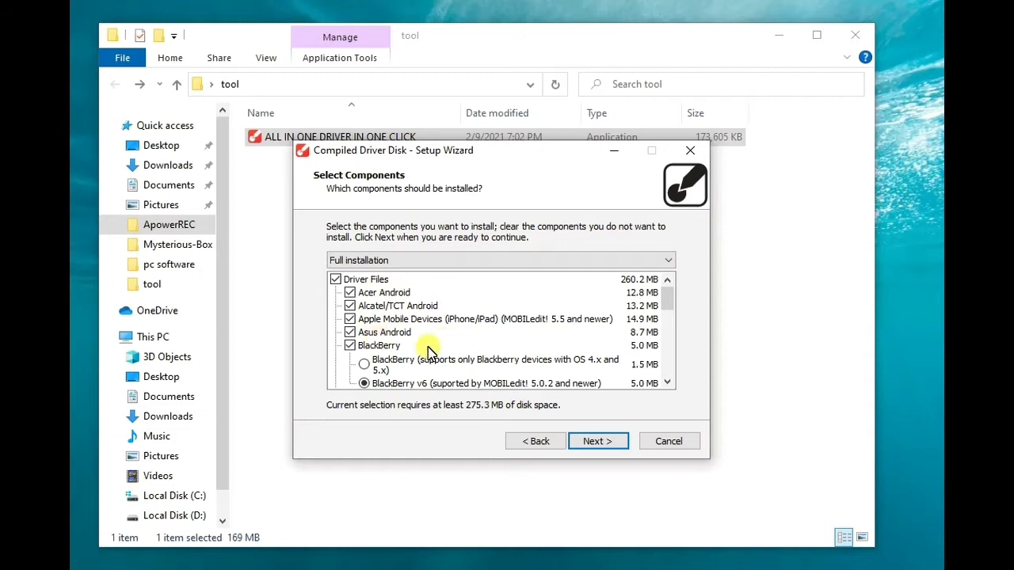
pyautogui.scroll(-1, 400, 357)
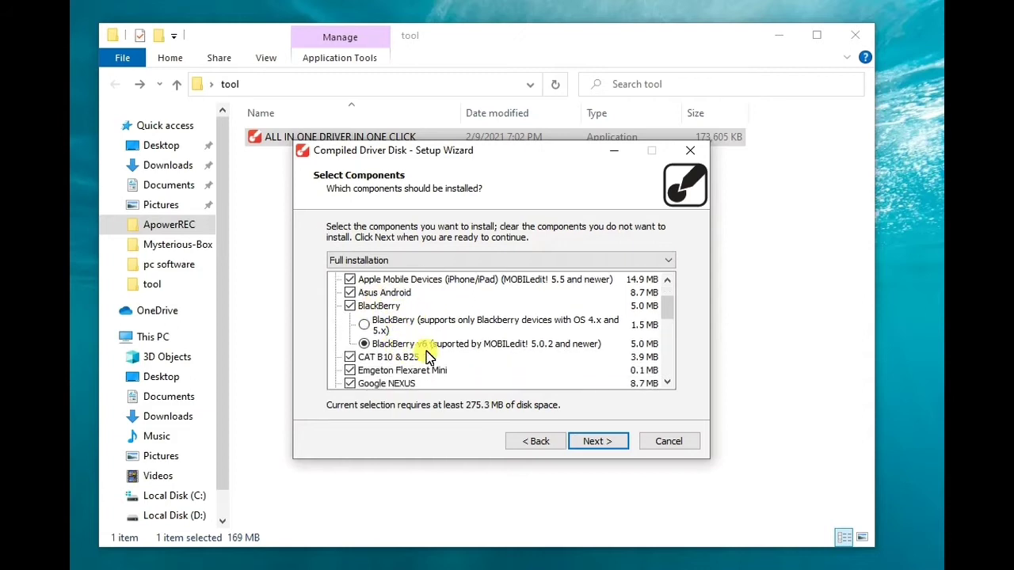
pyautogui.scroll(-1, 403, 356)
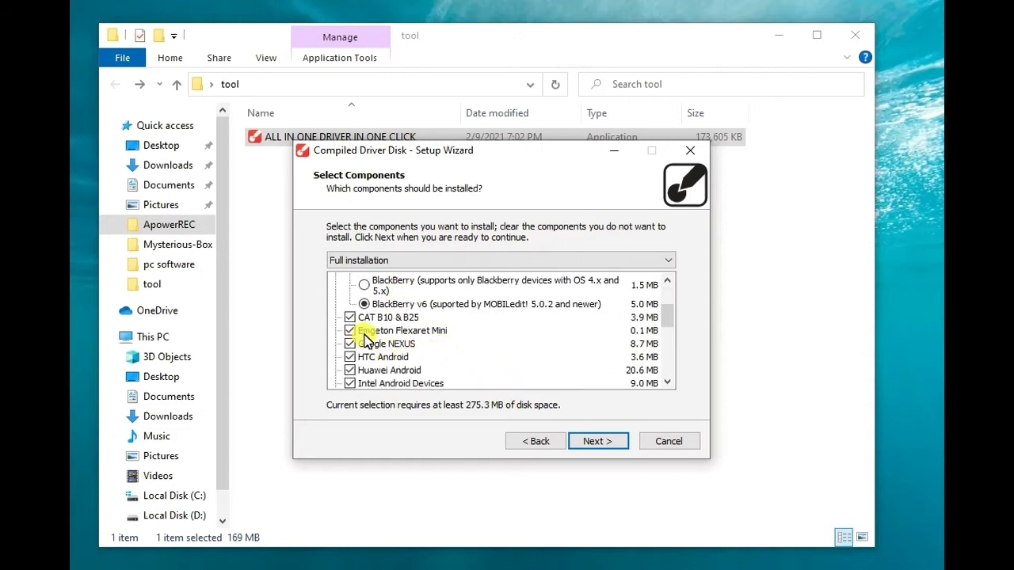
pyautogui.scroll(-1, 403, 338)
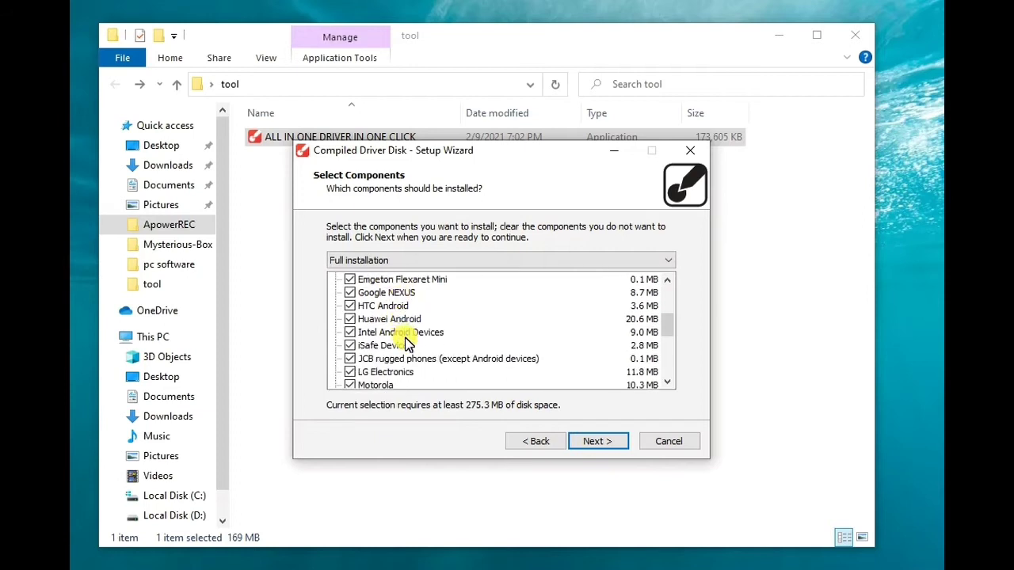
pyautogui.scroll(-1, 408, 342)
pyautogui.scroll(-1, 408, 350)
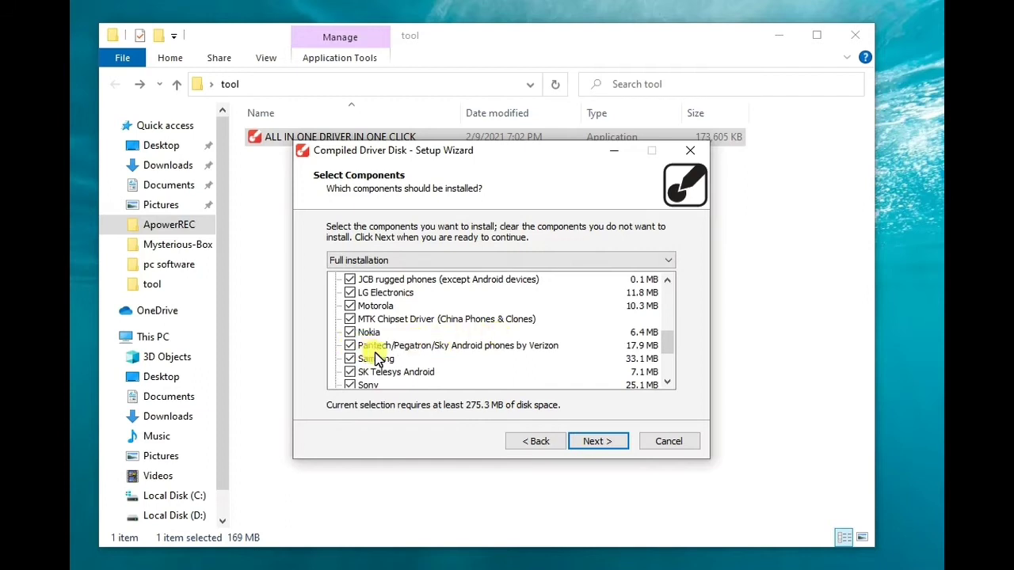
pyautogui.scroll(-1, 400, 355)
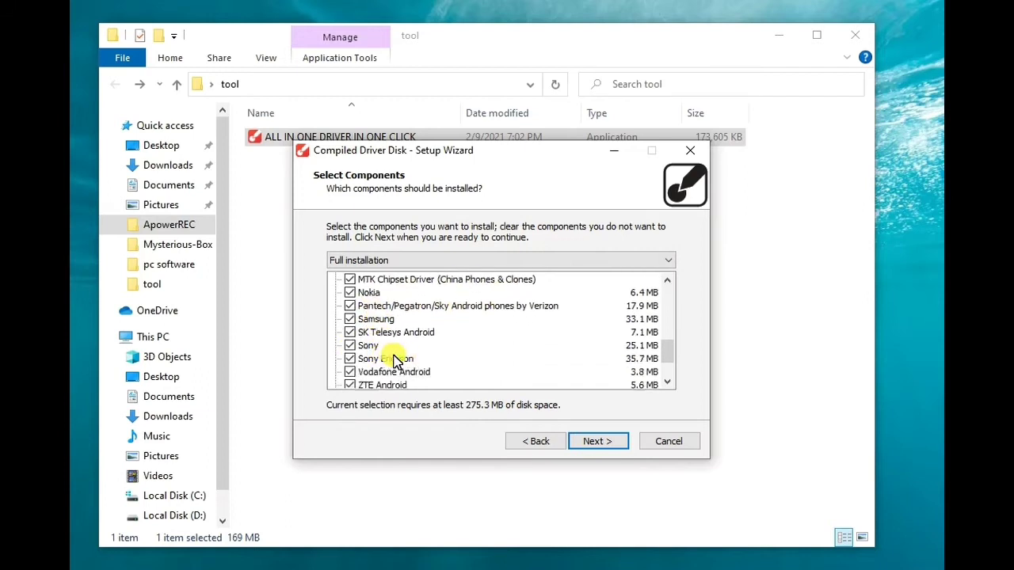
pyautogui.scroll(-1, 396, 360)
pyautogui.scroll(-1, 396, 360)
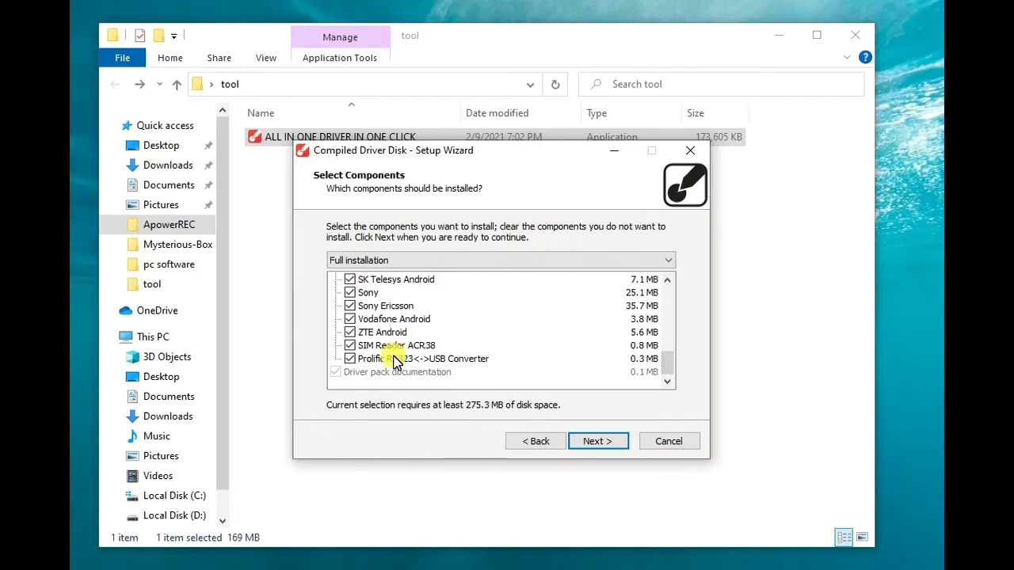
pyautogui.scroll(5, 400, 360)
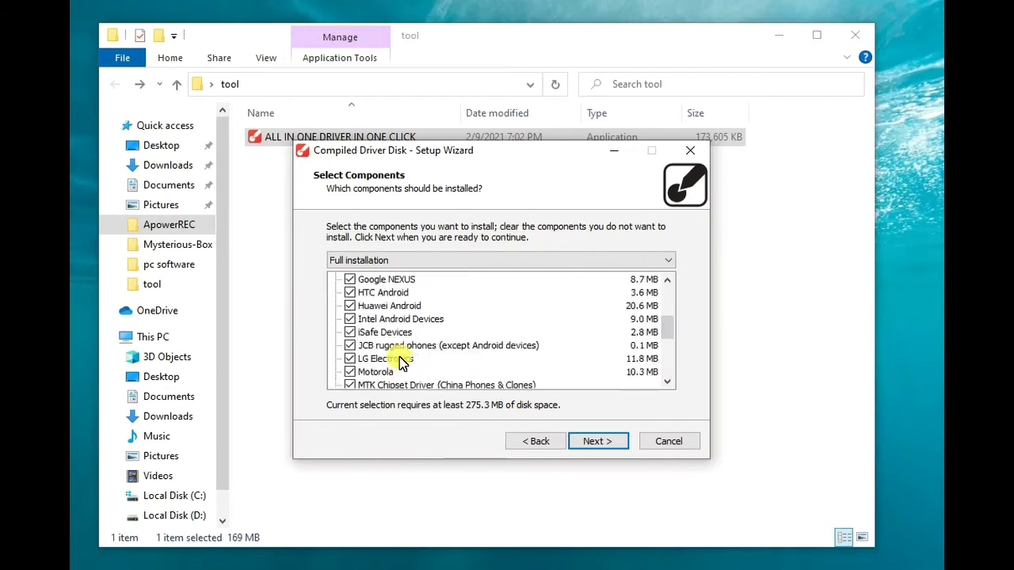
pyautogui.scroll(1, 400, 348)
pyautogui.scroll(1, 392, 329)
pyautogui.scroll(1, 400, 313)
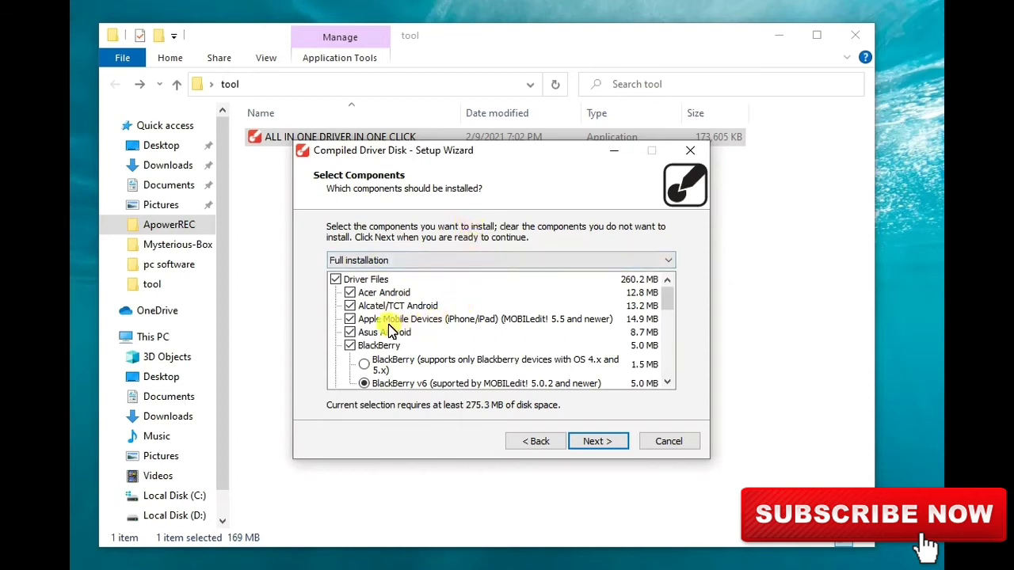
# - Switch the installation type to custom installation
pyautogui.click(634, 264)
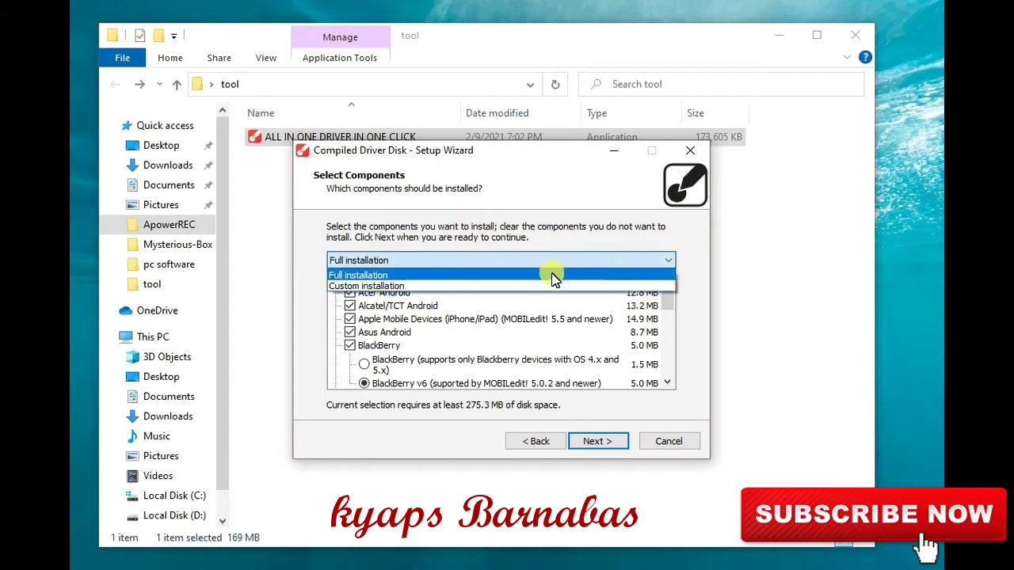
pyautogui.click(377, 287)
pyautogui.scroll(-1, 468, 310)
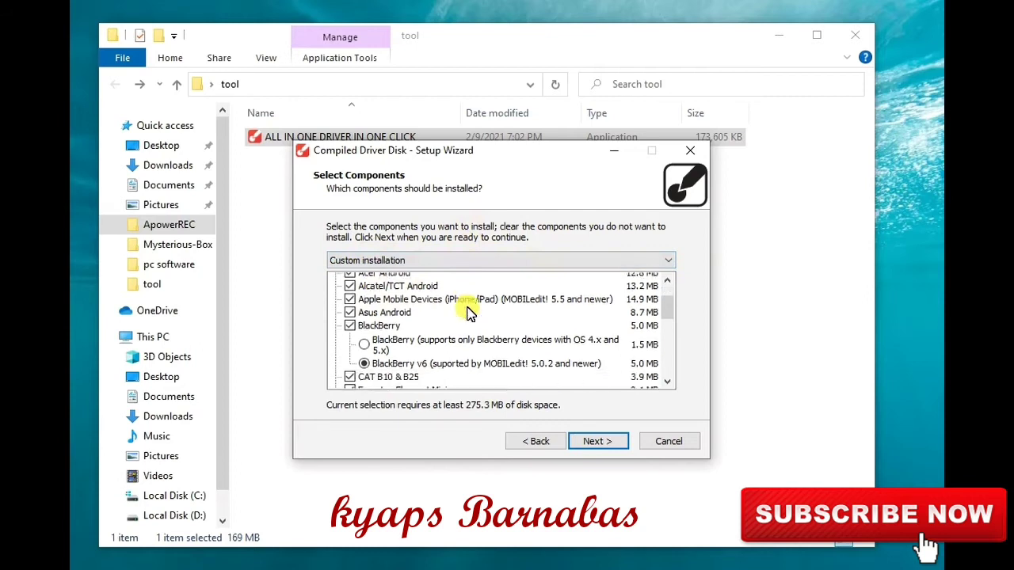
pyautogui.scroll(-2, 468, 309)
pyautogui.scroll(-1, 468, 310)
pyautogui.scroll(-1, 469, 310)
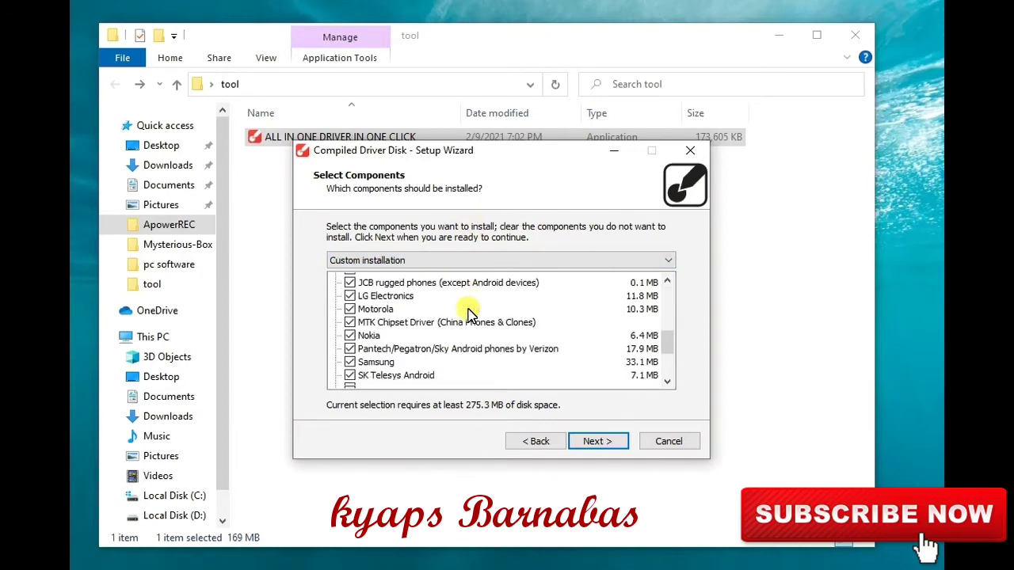
pyautogui.scroll(-2, 468, 310)
# - Uncheck the Prolific, SIM Reader ACR38, ZTE, Sony Ericsson, Vodafone, Sony and SK Telesys drivers
pyautogui.click(349, 359)
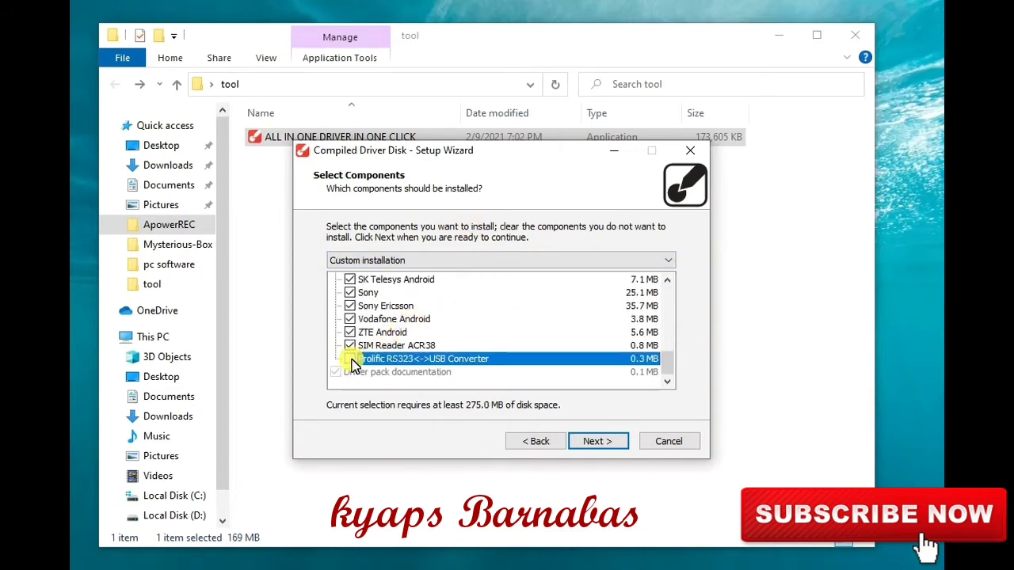
pyautogui.click(349, 345)
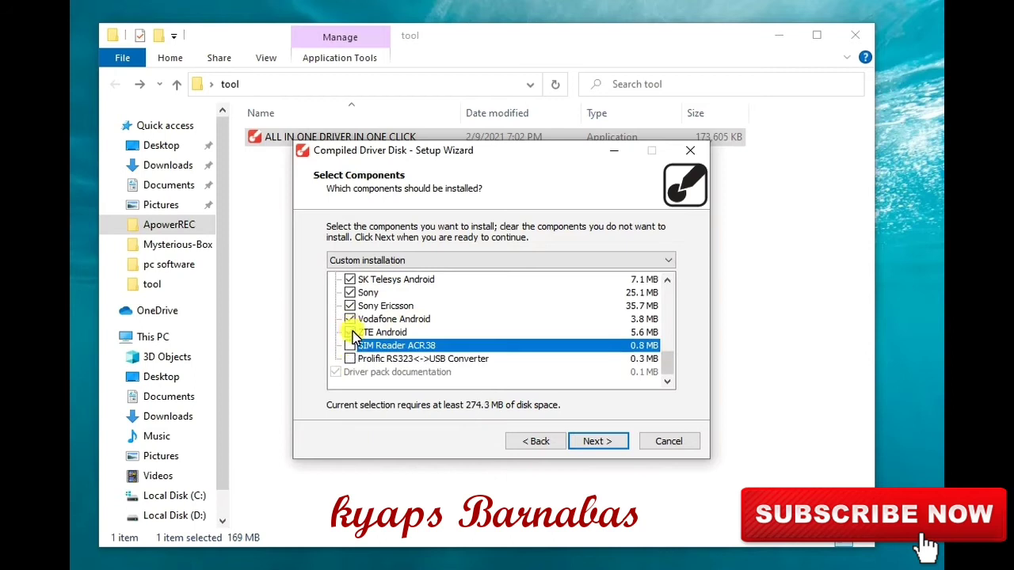
pyautogui.click(350, 333)
pyautogui.click(350, 307)
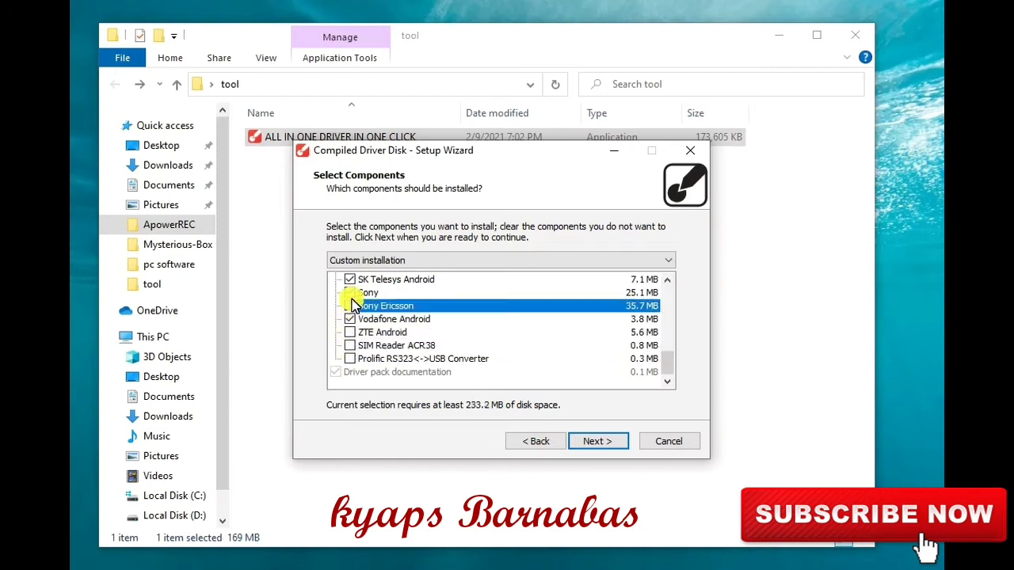
pyautogui.click(351, 319)
pyautogui.click(350, 294)
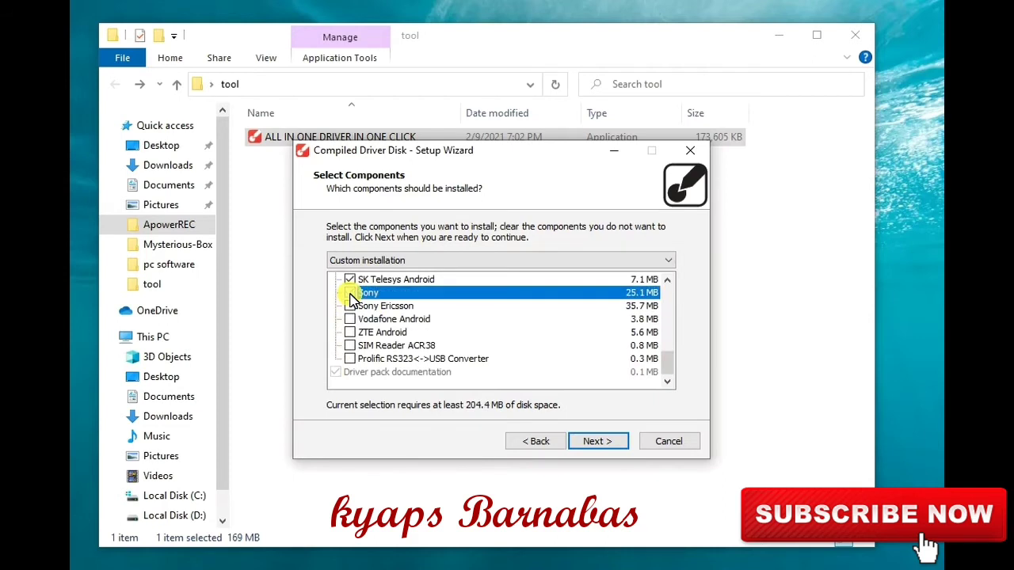
pyautogui.click(350, 282)
# - Uncheck the Samsung, Pantech, Nokia, Motorola, LG, iSafe, Huawei, HTC and Emgeton drivers
pyautogui.scroll(1, 373, 286)
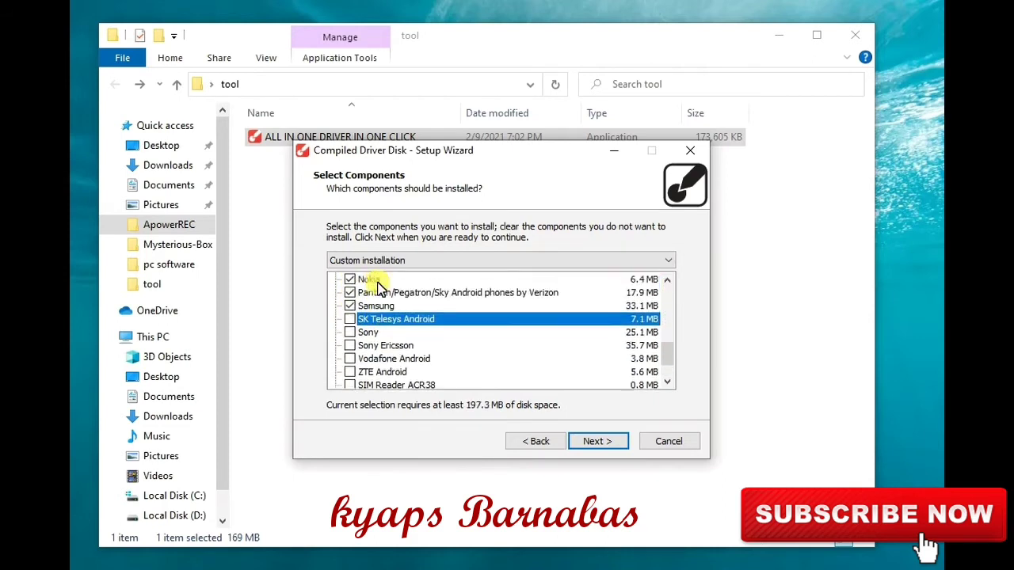
pyautogui.click(353, 305)
pyautogui.click(350, 294)
pyautogui.scroll(2, 350, 317)
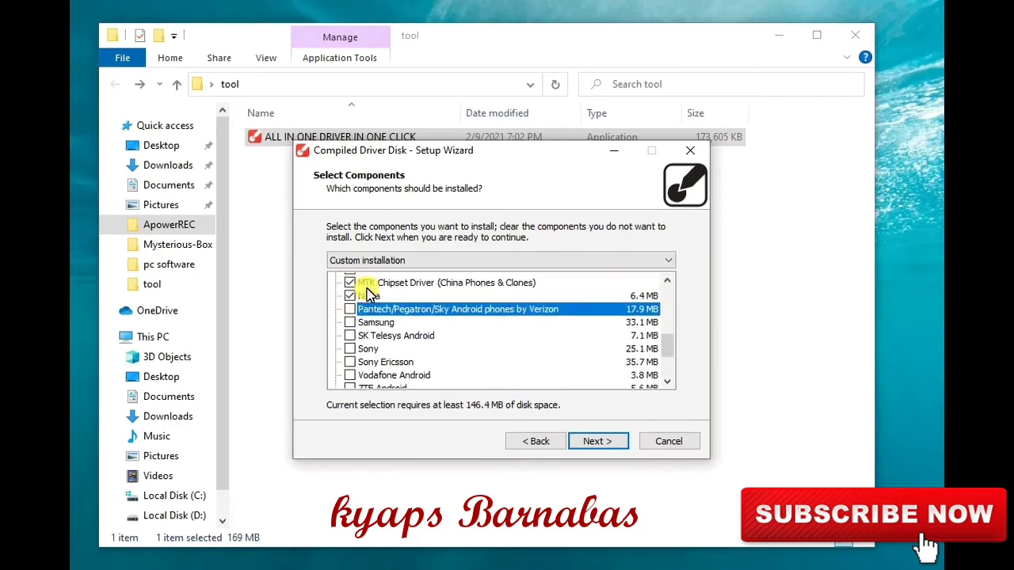
pyautogui.click(349, 359)
pyautogui.click(350, 334)
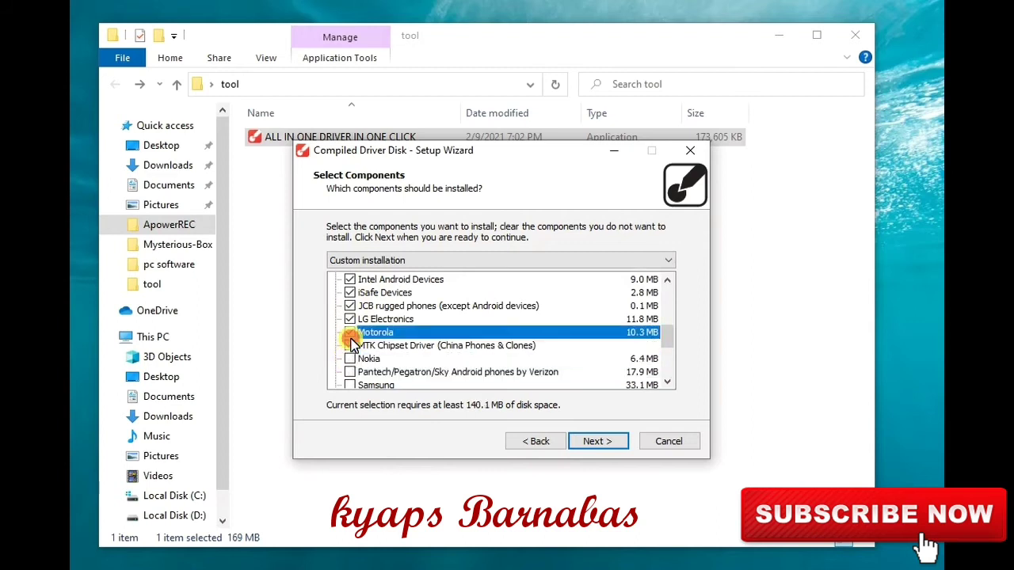
pyautogui.click(349, 319)
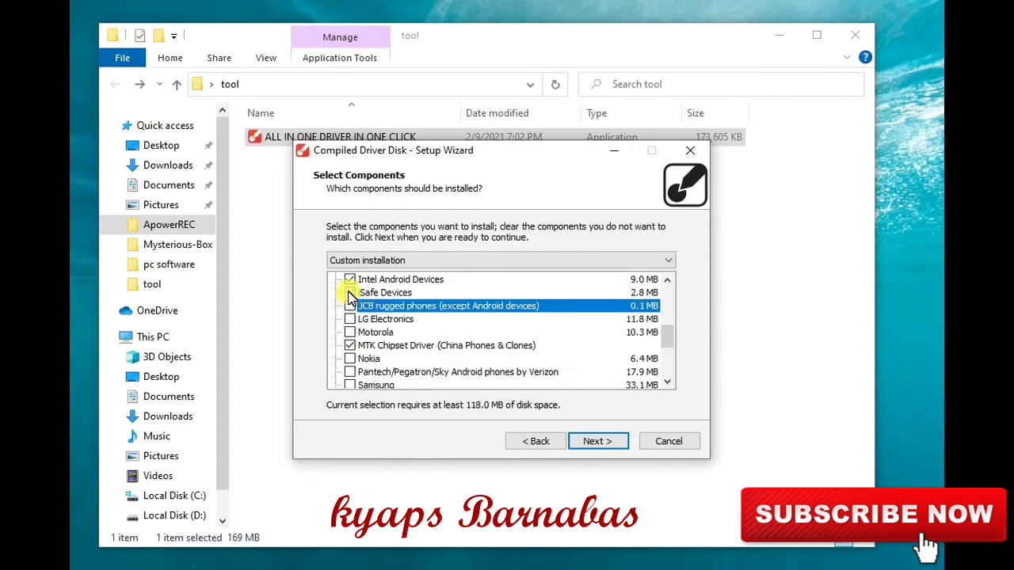
pyautogui.click(351, 297)
pyautogui.scroll(2, 394, 317)
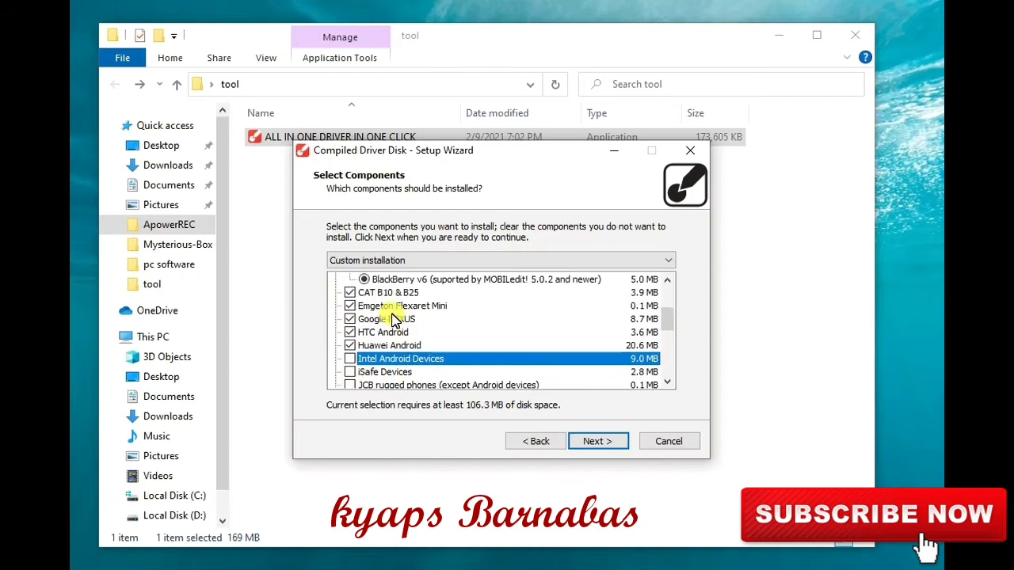
pyautogui.click(349, 346)
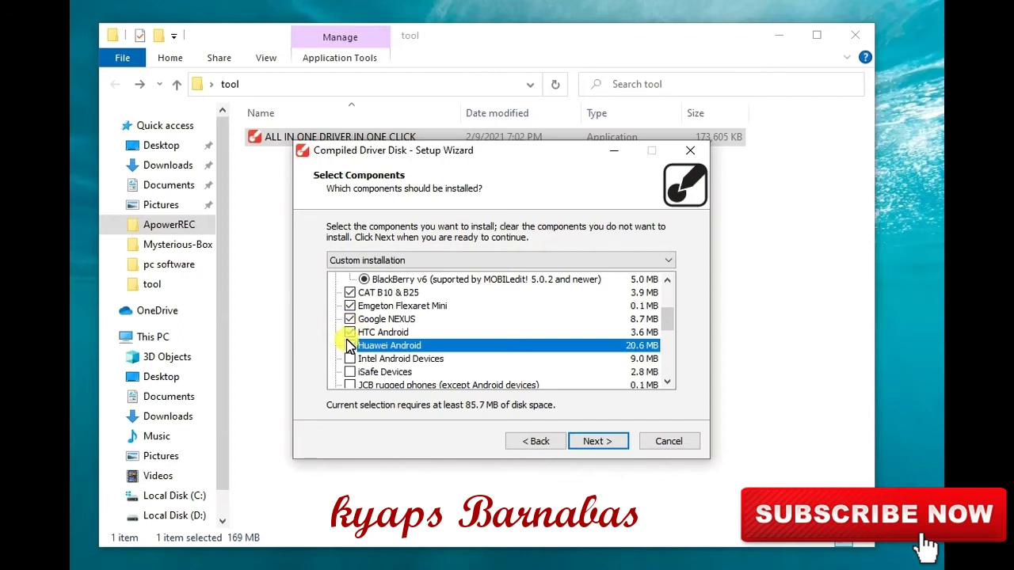
pyautogui.click(349, 331)
pyautogui.click(350, 305)
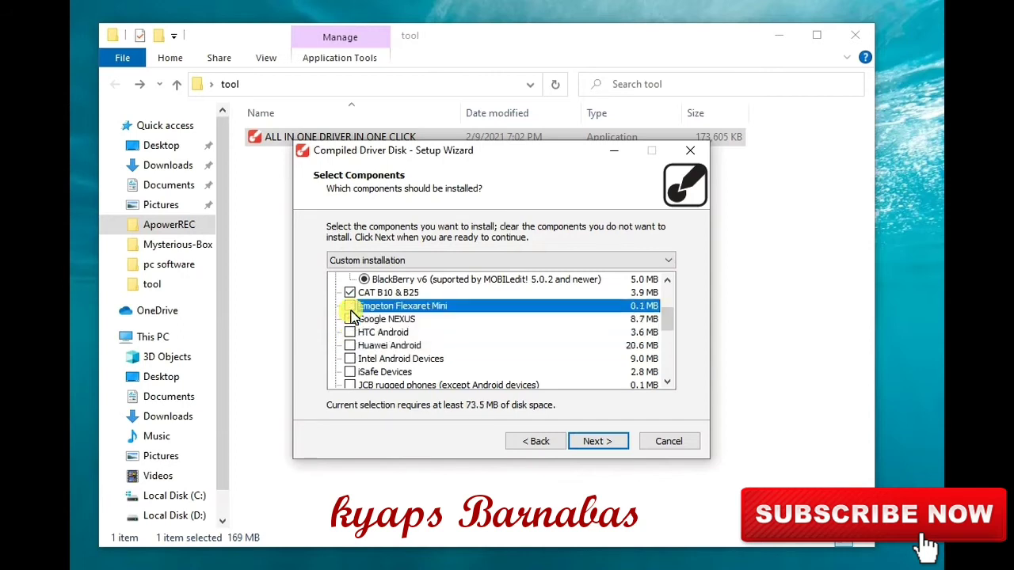
# - Uncheck the BlackBerry, Apple Mobile Devices, Alcatel/TCT and Acer Android drivers
pyautogui.scroll(1, 370, 317)
pyautogui.scroll(1, 372, 321)
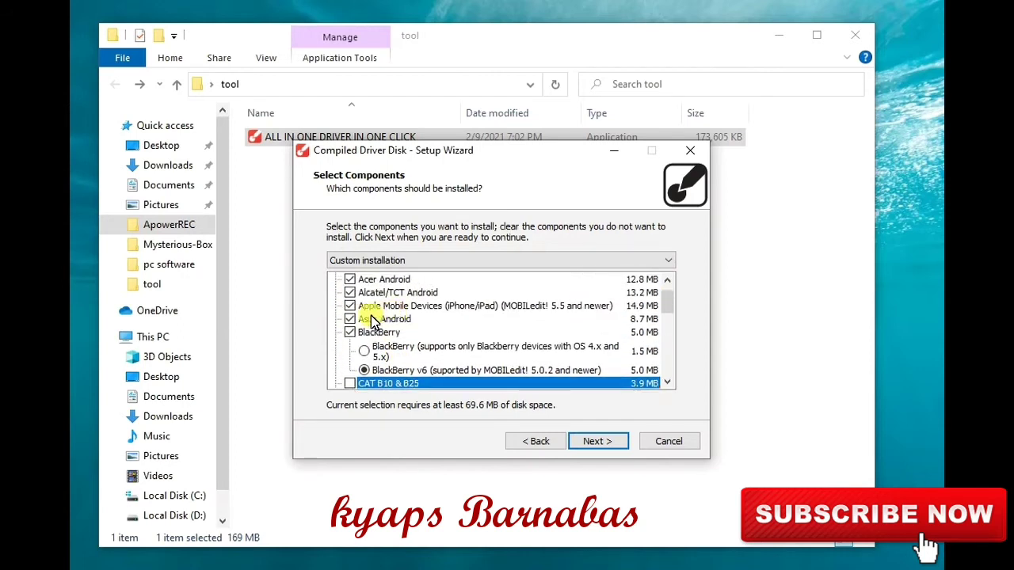
pyautogui.click(350, 333)
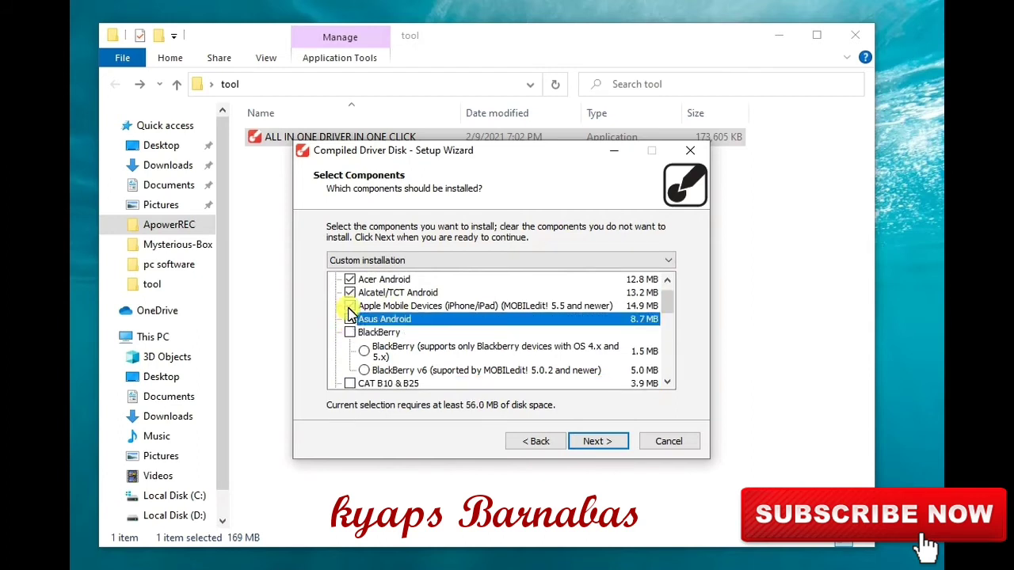
pyautogui.click(350, 306)
pyautogui.click(350, 292)
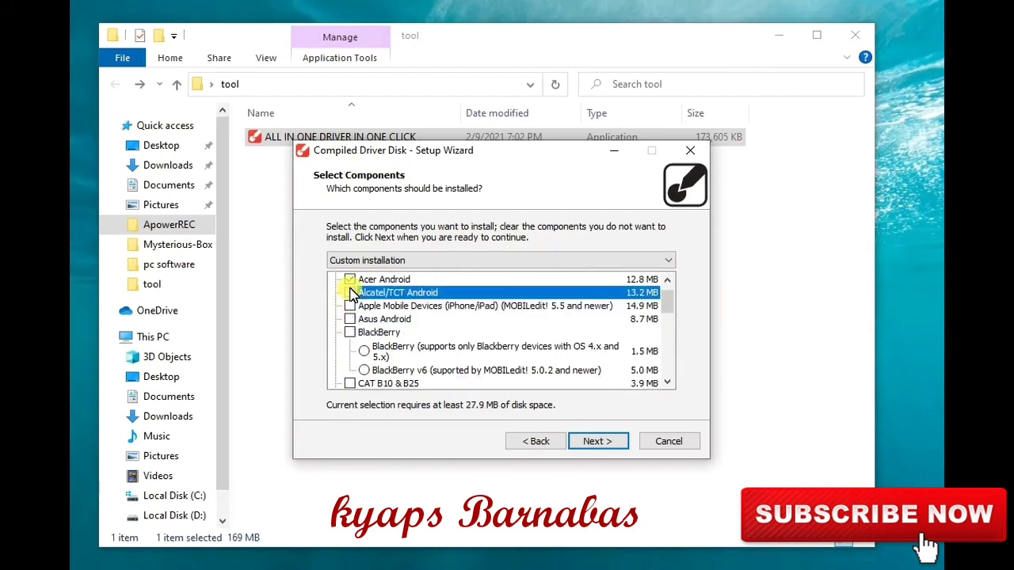
pyautogui.click(350, 279)
# - Make sure the MTK Chipset Driver stays selected and advance to the ready-to-install summary
pyautogui.scroll(1, 369, 299)
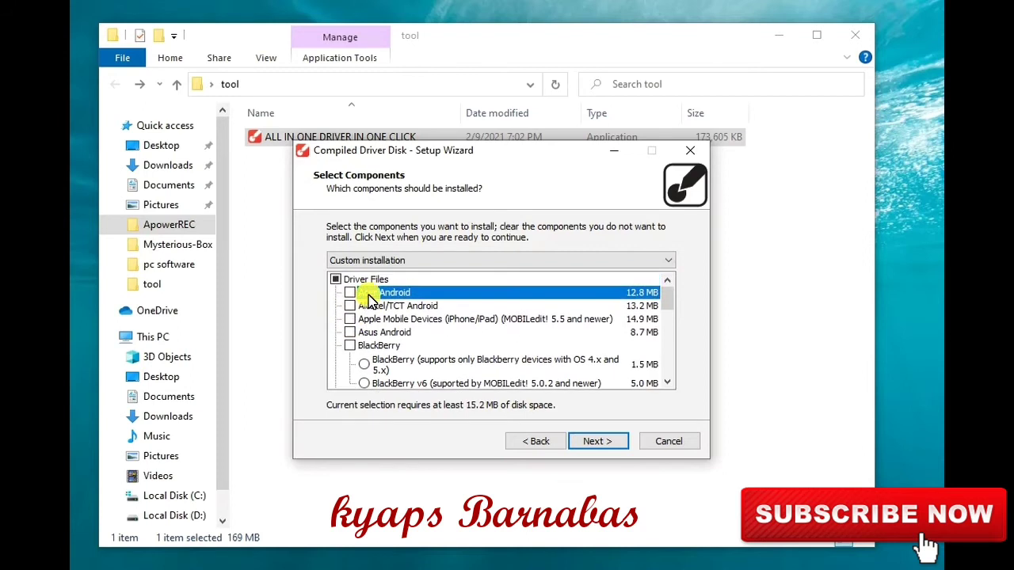
pyautogui.scroll(-1, 369, 298)
pyautogui.scroll(-2, 369, 299)
pyautogui.scroll(3, 372, 301)
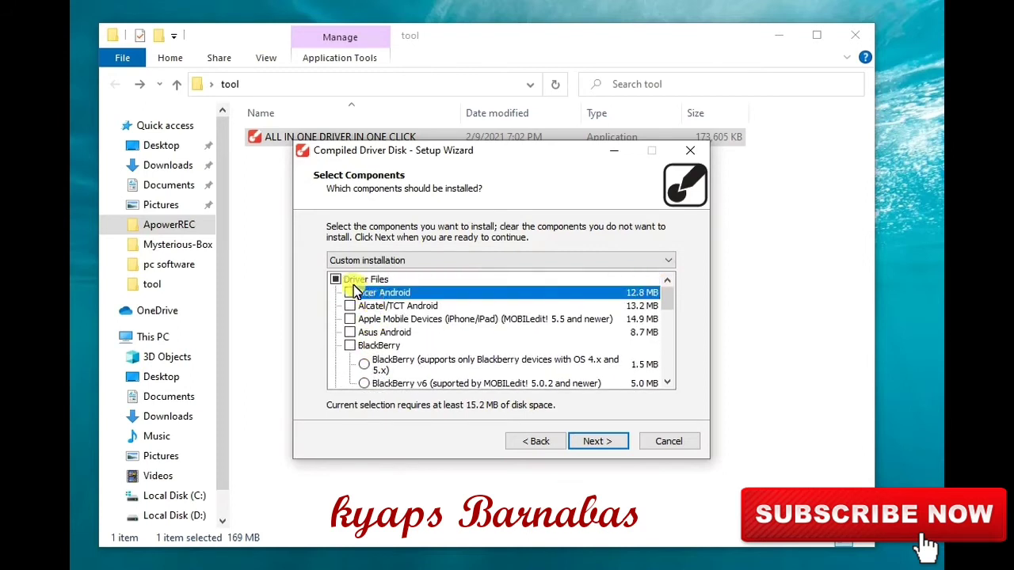
pyautogui.scroll(-1, 392, 317)
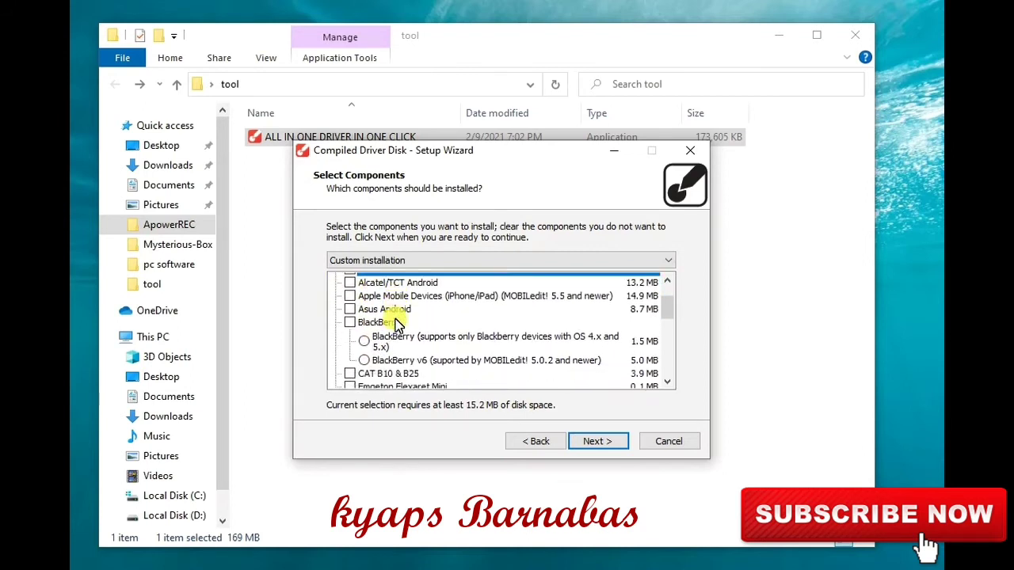
pyautogui.scroll(-1, 396, 328)
pyautogui.scroll(-1, 467, 335)
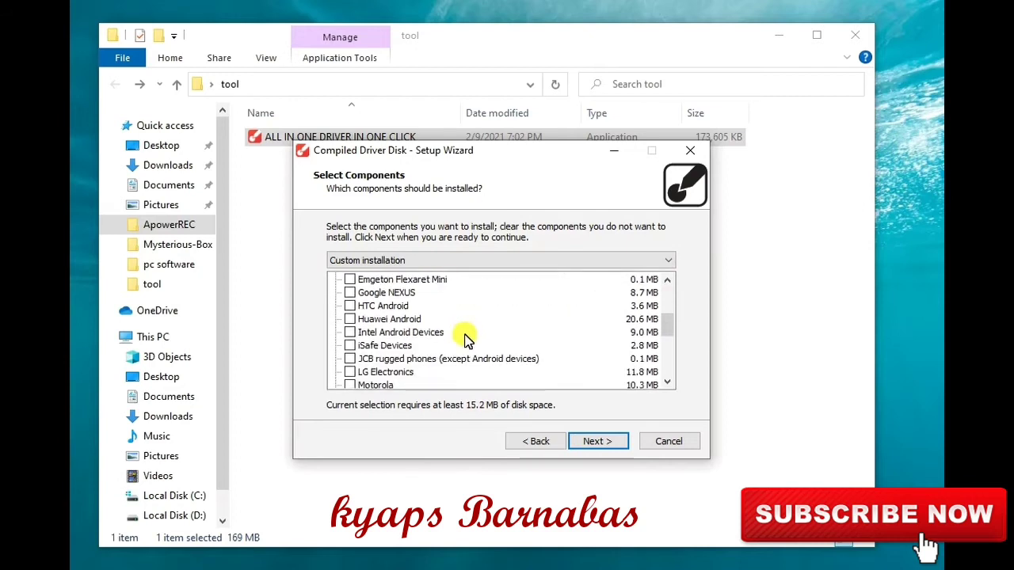
pyautogui.scroll(-1, 444, 346)
pyautogui.scroll(-1, 404, 348)
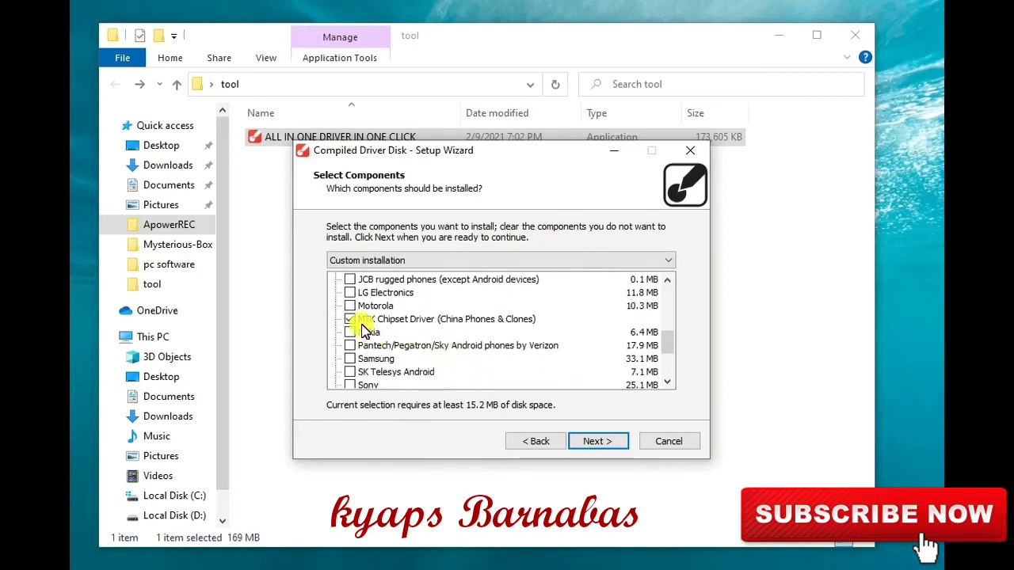
pyautogui.click(360, 320)
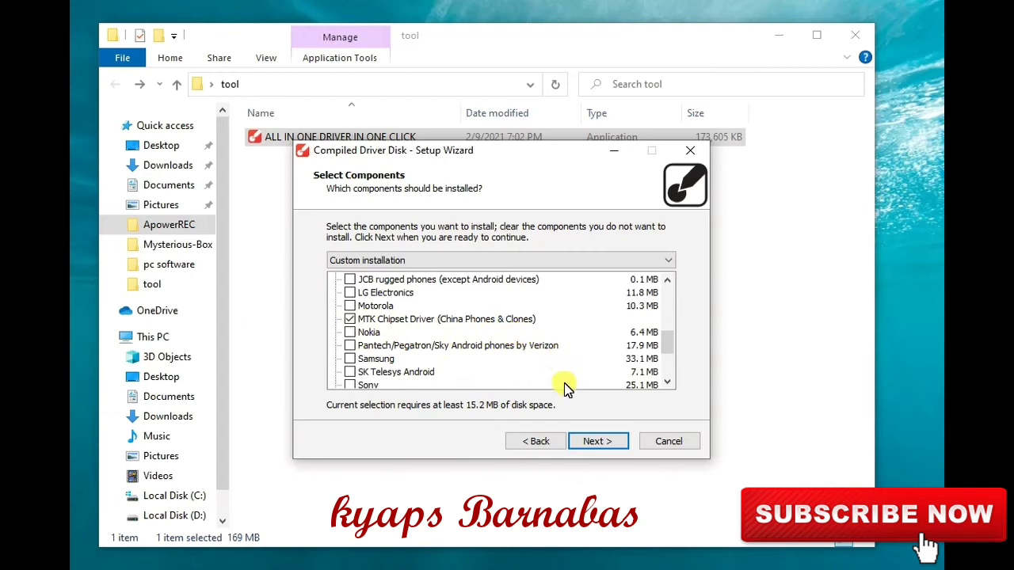
pyautogui.click(603, 448)
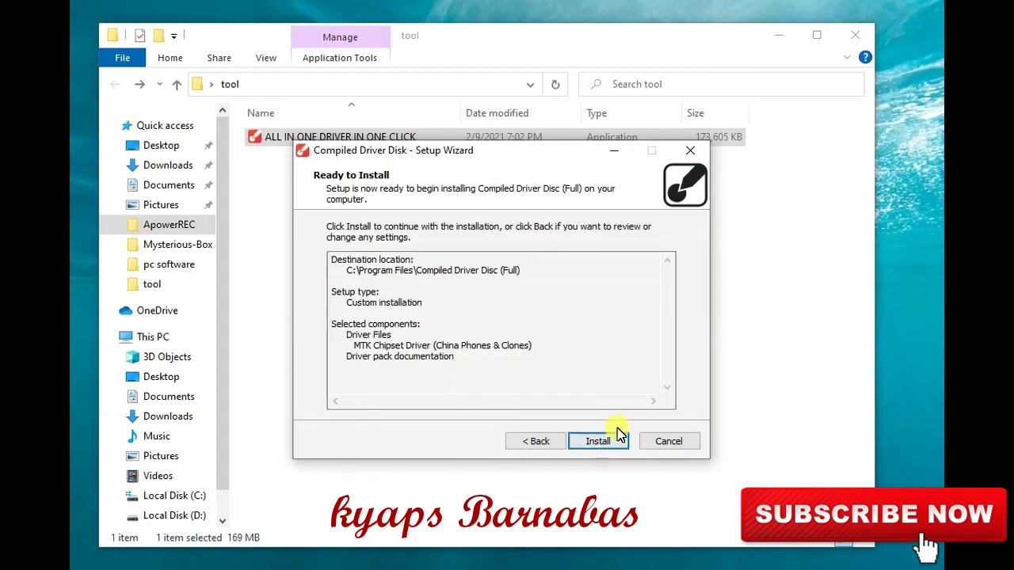
# - Start installing the selected drivers and minimize the File Explorer window that appears
pyautogui.click(602, 443)
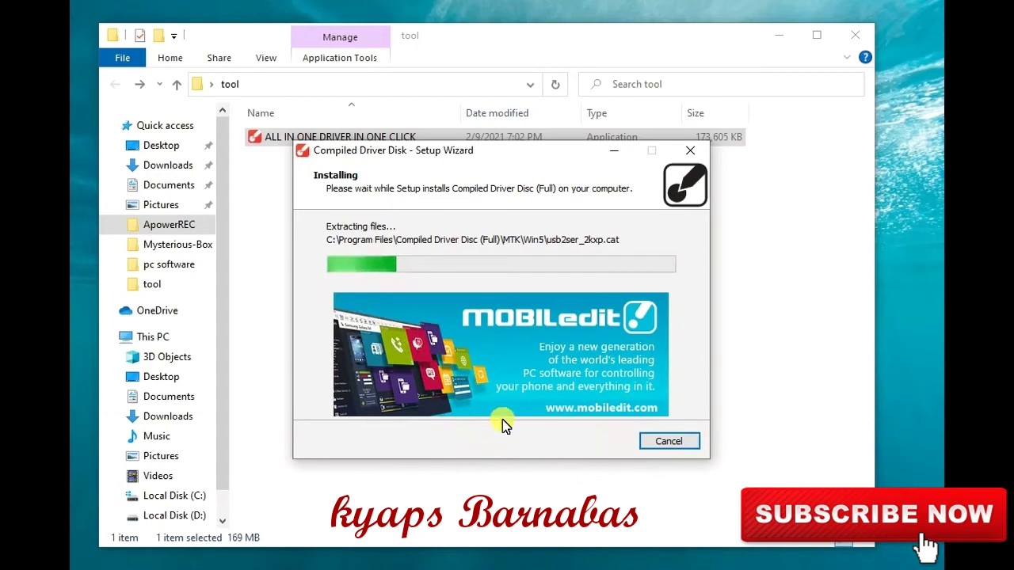
pyautogui.click(779, 35)
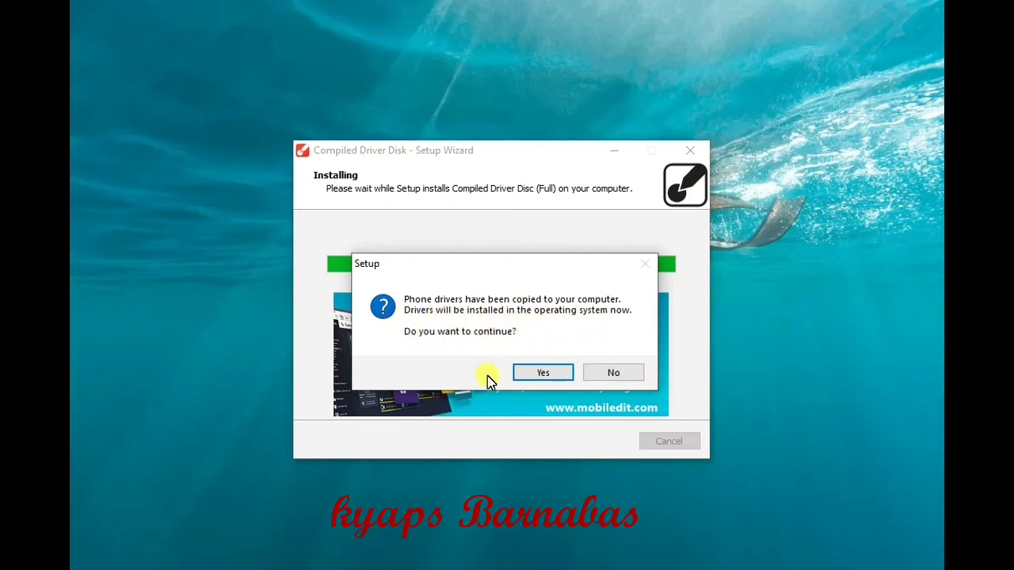
# - Confirm installing the drivers into the system, and uncheck both device guides and the MOBILedit website
pyautogui.click(543, 377)
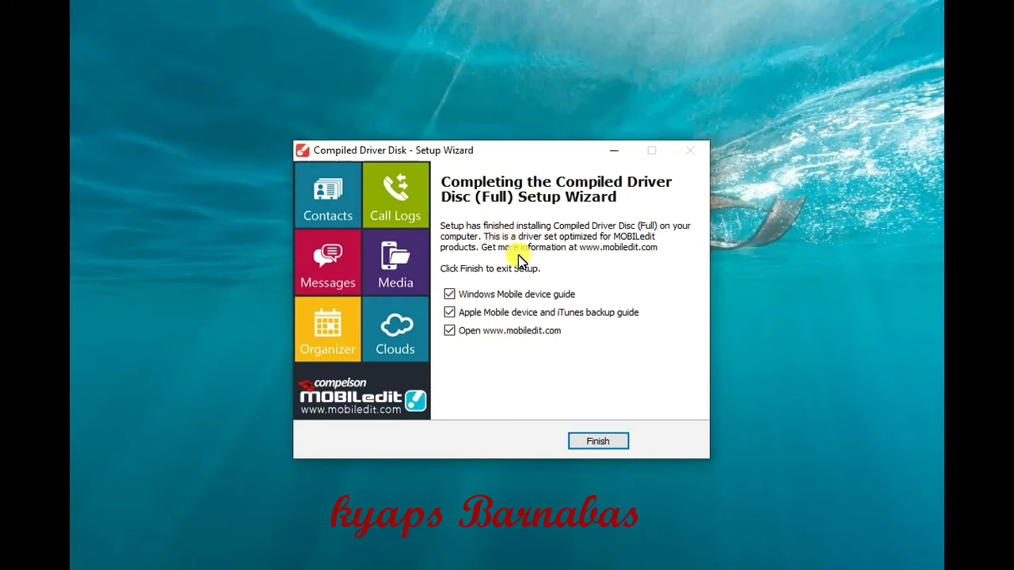
pyautogui.click(449, 294)
pyautogui.click(448, 313)
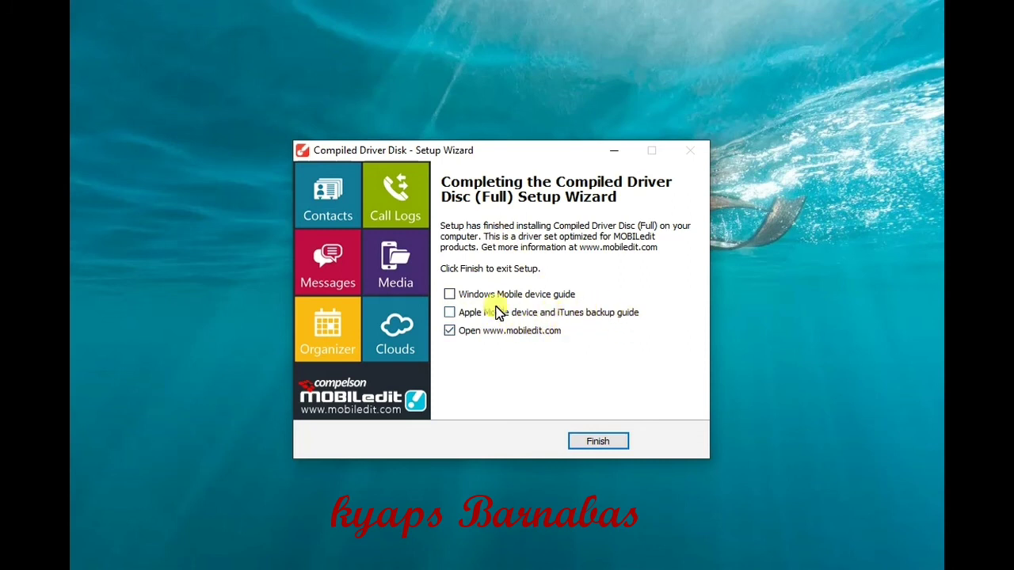
pyautogui.click(448, 331)
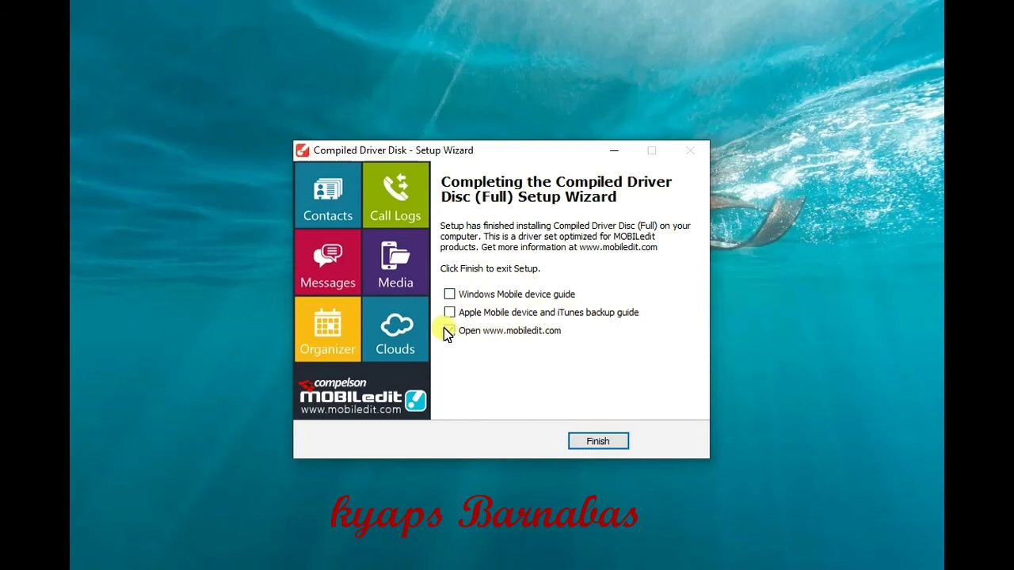
pyautogui.click(449, 333)
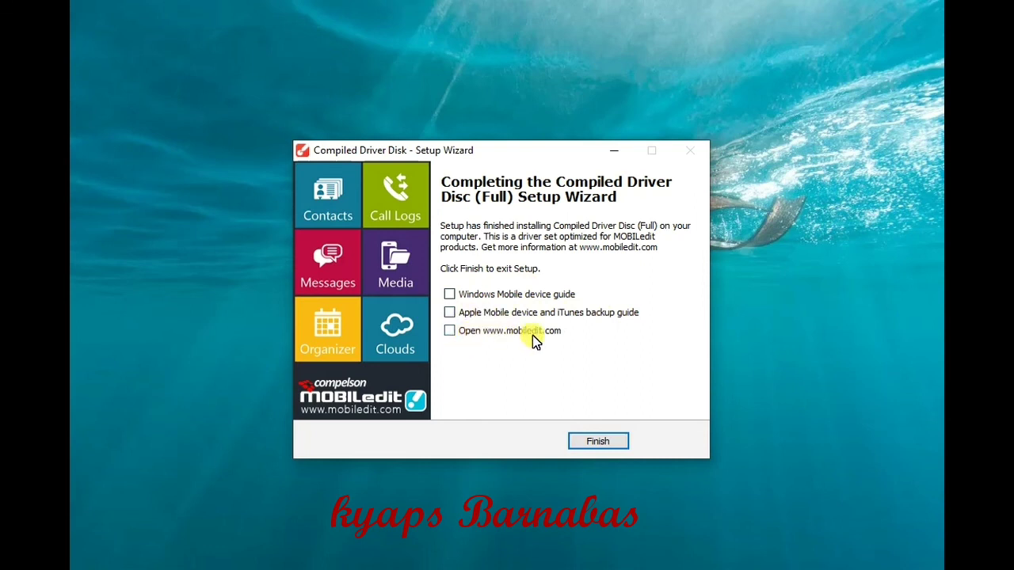